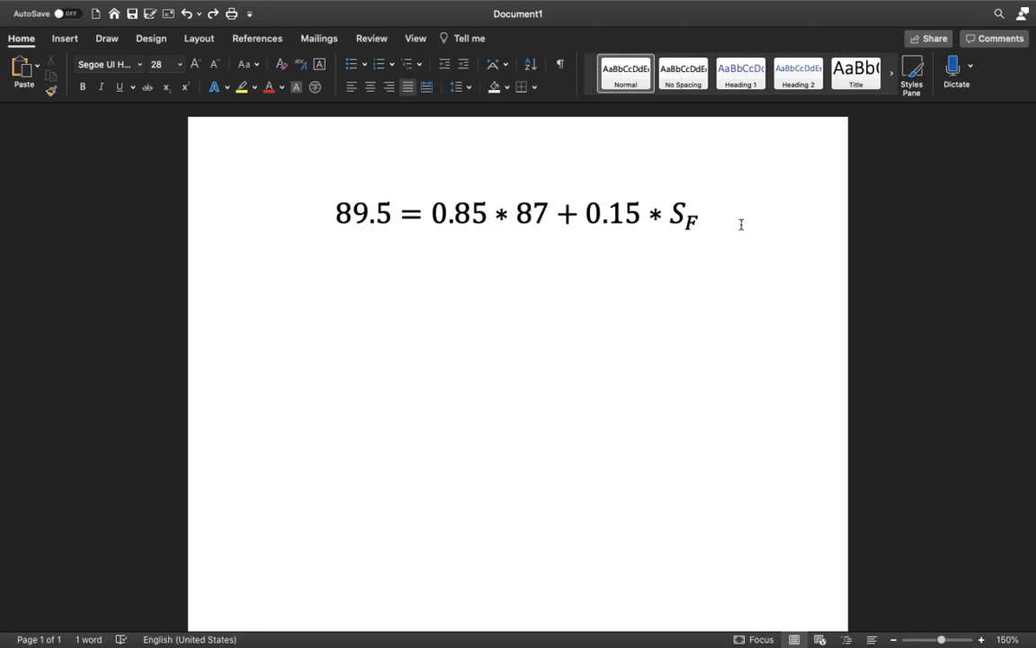
# - Move the 0.85 * 87 term to the left side of the equation as a subtraction from 89.5
pyautogui.moveTo(550, 216); pyautogui.dragTo(430, 213)
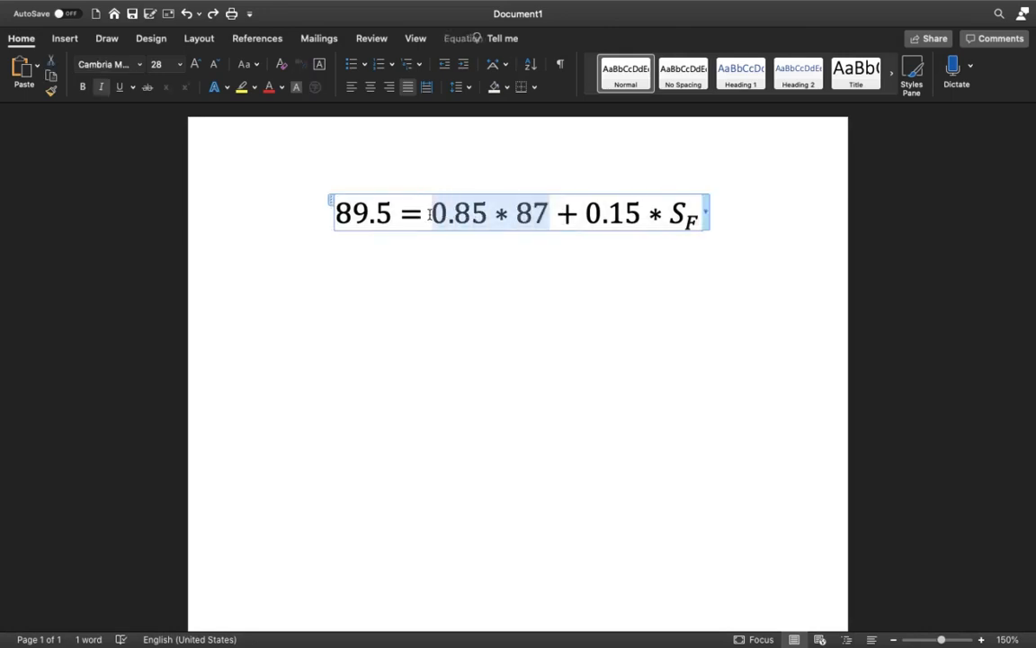
pyautogui.press('BackSpace')
pyautogui.press('Left')
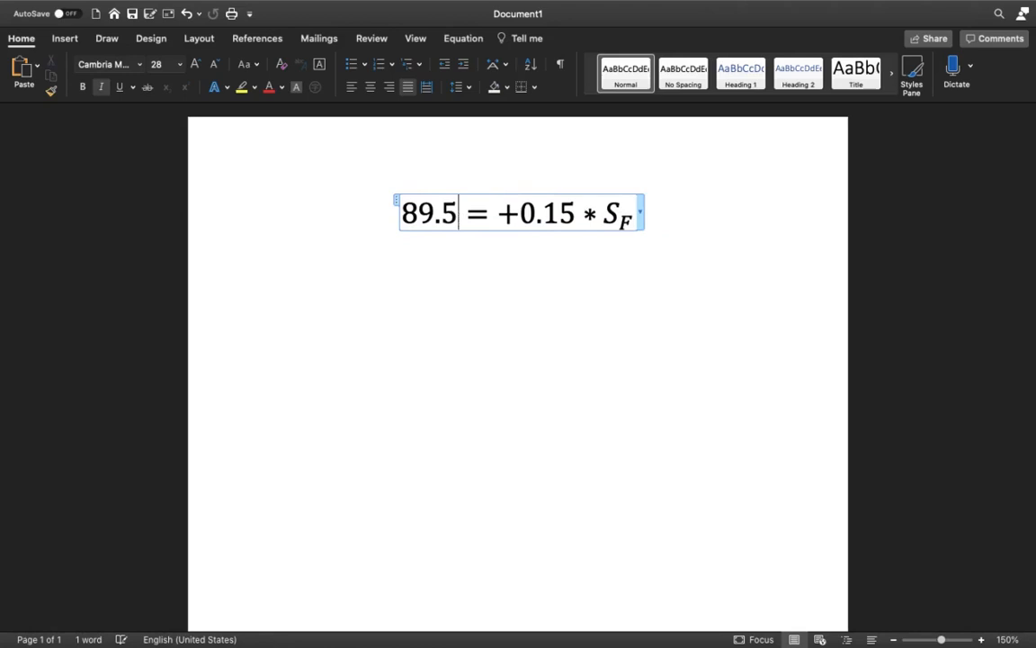
pyautogui.press('cmd+z')
pyautogui.press('Right')
pyautogui.press('Right')
pyautogui.press('BackSpace')
# - Divide both sides by 0.15, making the left side a fraction over 0.15 and leaving only S_F on the right
pyautogui.press('Home')
pyautogui.write('(')
pyautogui.click(545, 219)
pyautogui.write(')/')
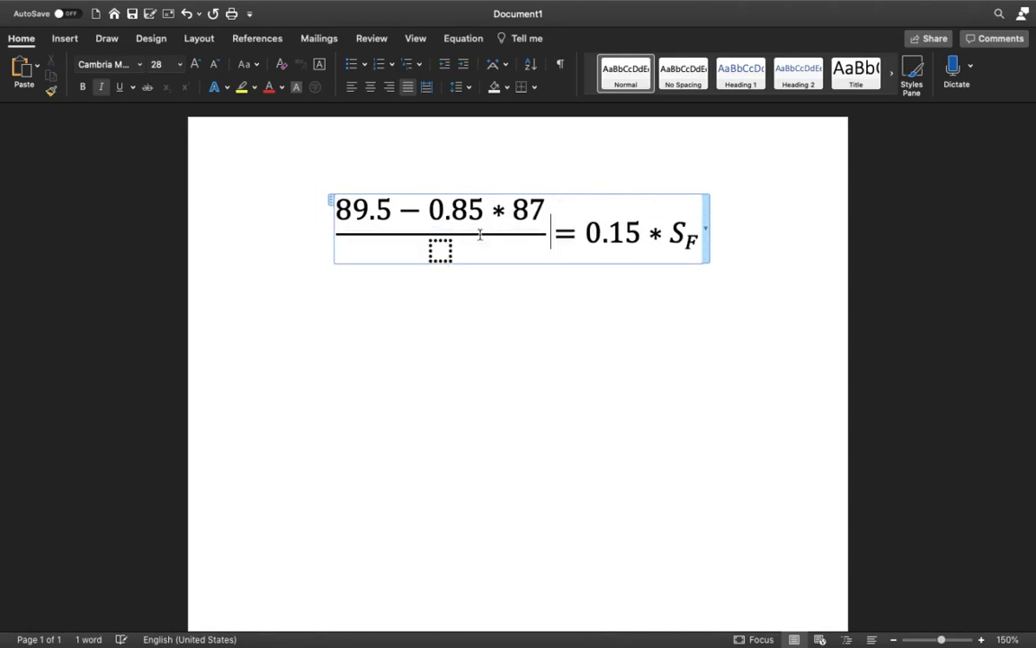
pyautogui.write('0.15')
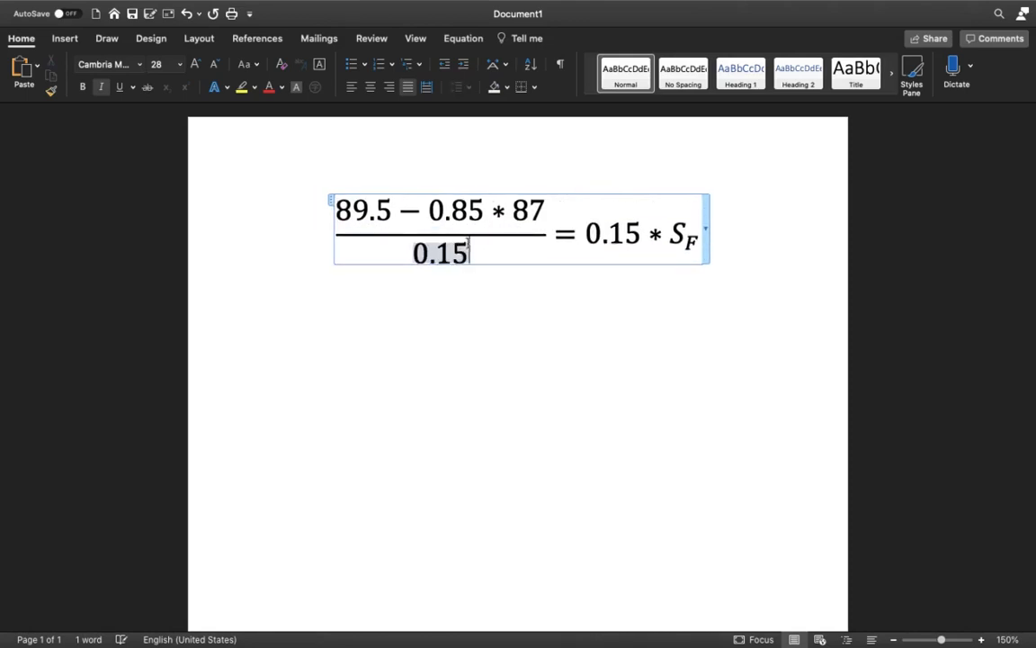
pyautogui.moveTo(666, 234); pyautogui.dragTo(581, 234)
pyautogui.press('BackSpace')
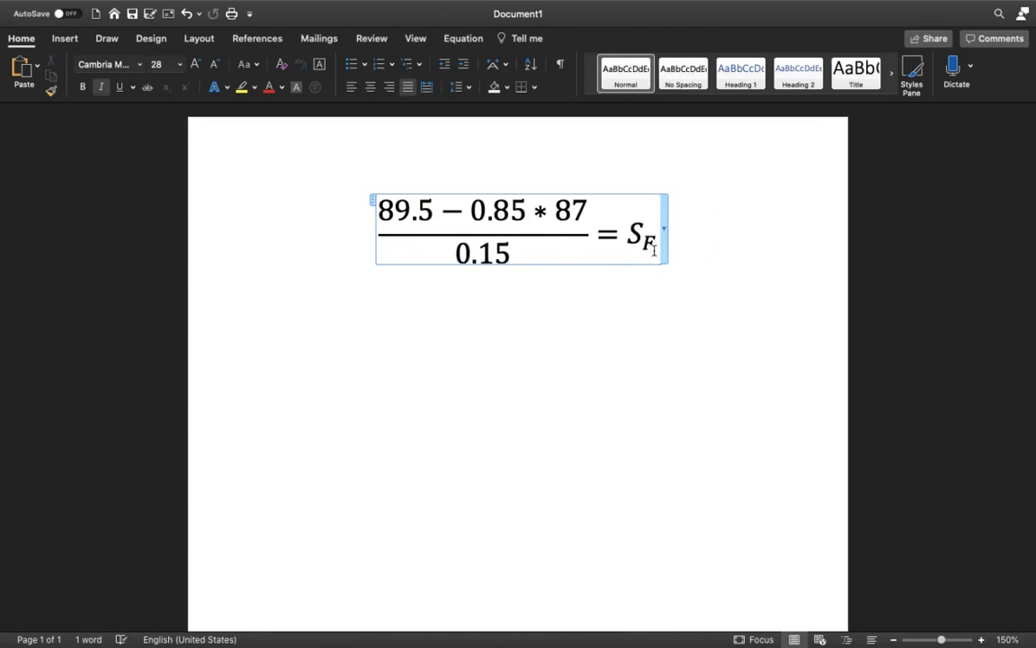
pyautogui.click(625, 233)
pyautogui.click(396, 212)
pyautogui.press('BackSpace')
pyautogui.write('75.00')
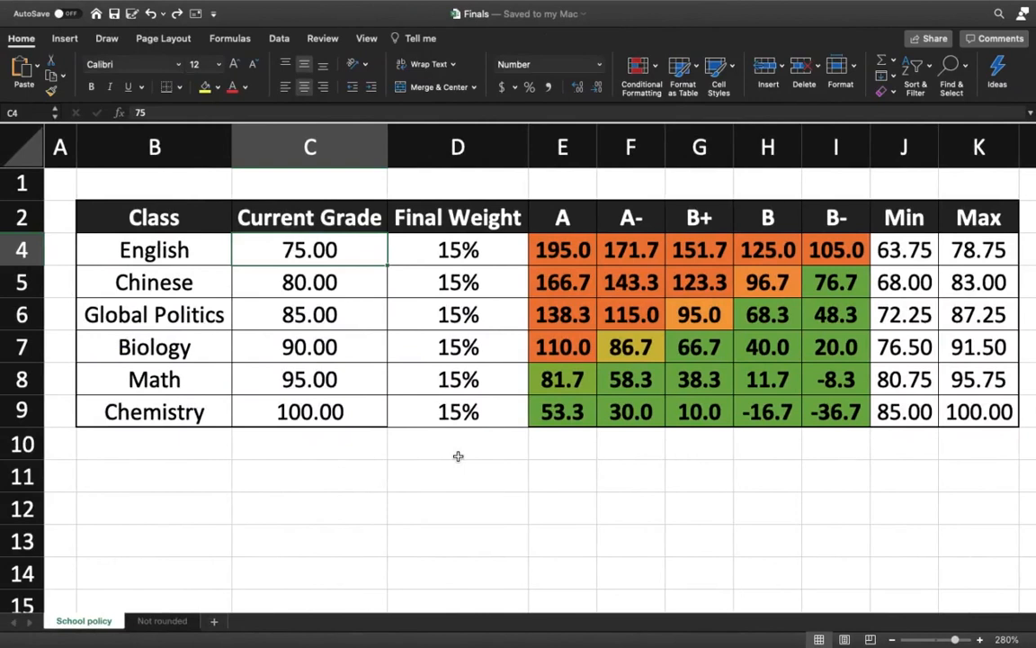
# - In the Excel workbook Finals, review the class names, current grades and final weights for all six classes
pyautogui.moveTo(201, 248); pyautogui.dragTo(198, 410)
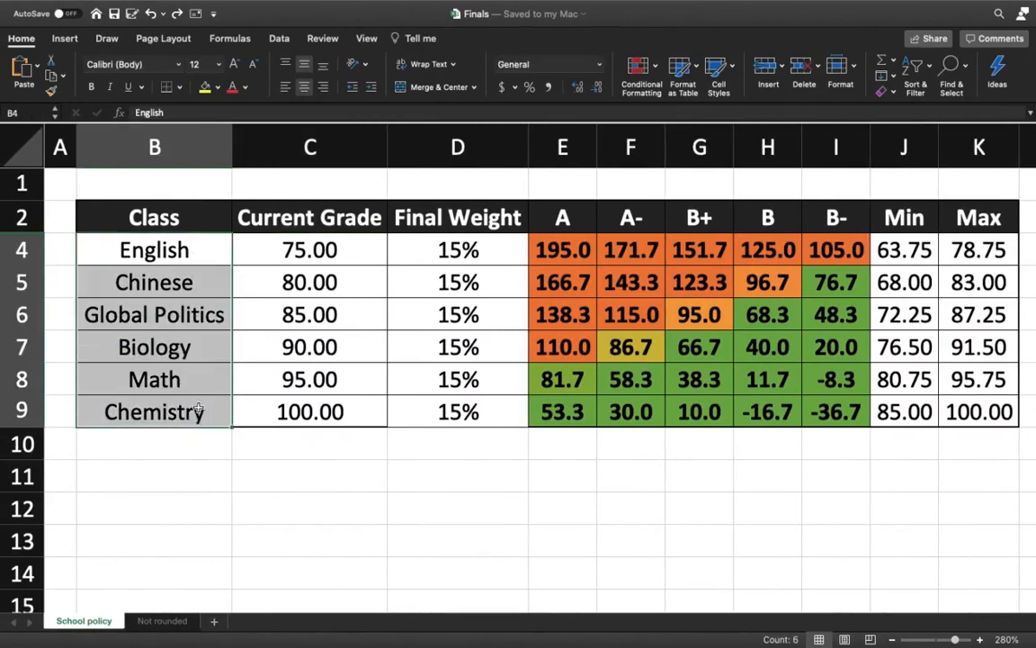
pyautogui.moveTo(290, 241); pyautogui.dragTo(331, 410)
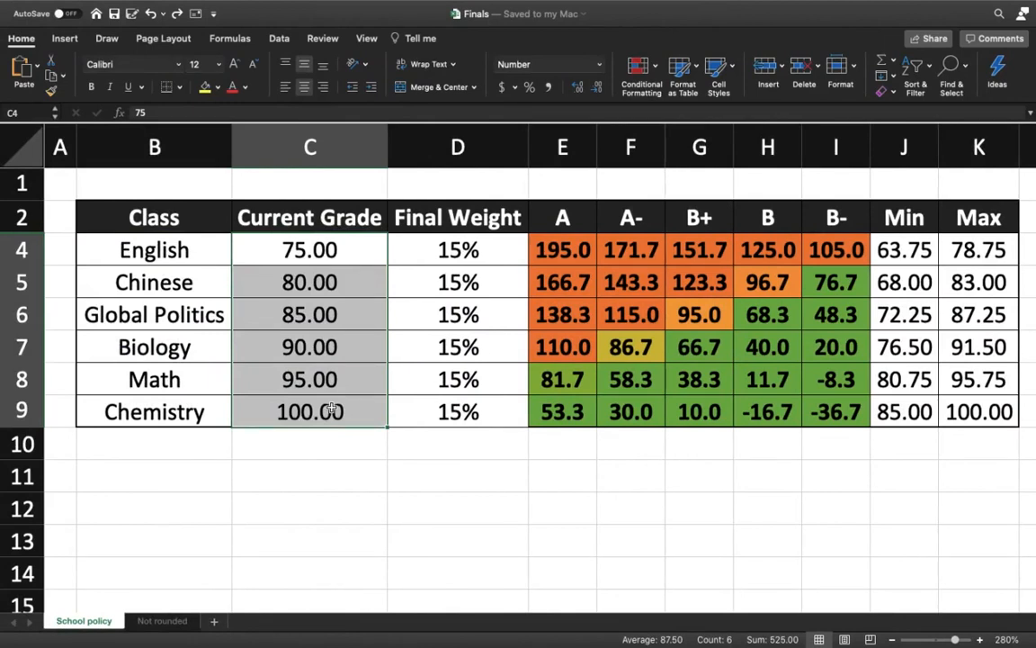
pyautogui.moveTo(454, 245); pyautogui.dragTo(495, 407)
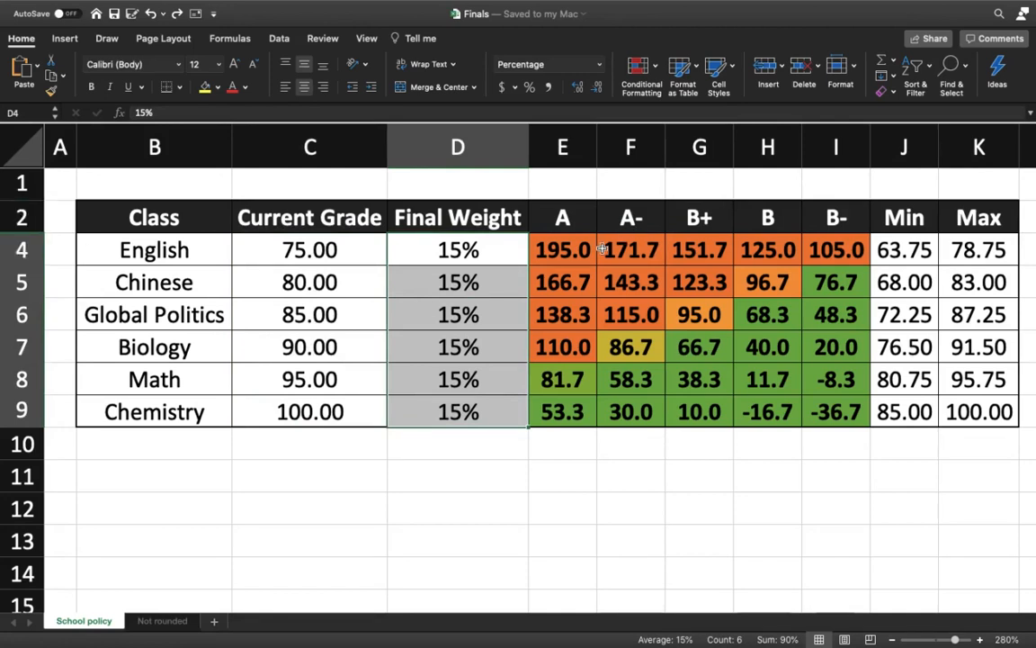
# - Examine the formula in E4 that calculates the final exam score English needs for an A
pyautogui.click(563, 250)
pyautogui.click(257, 113)
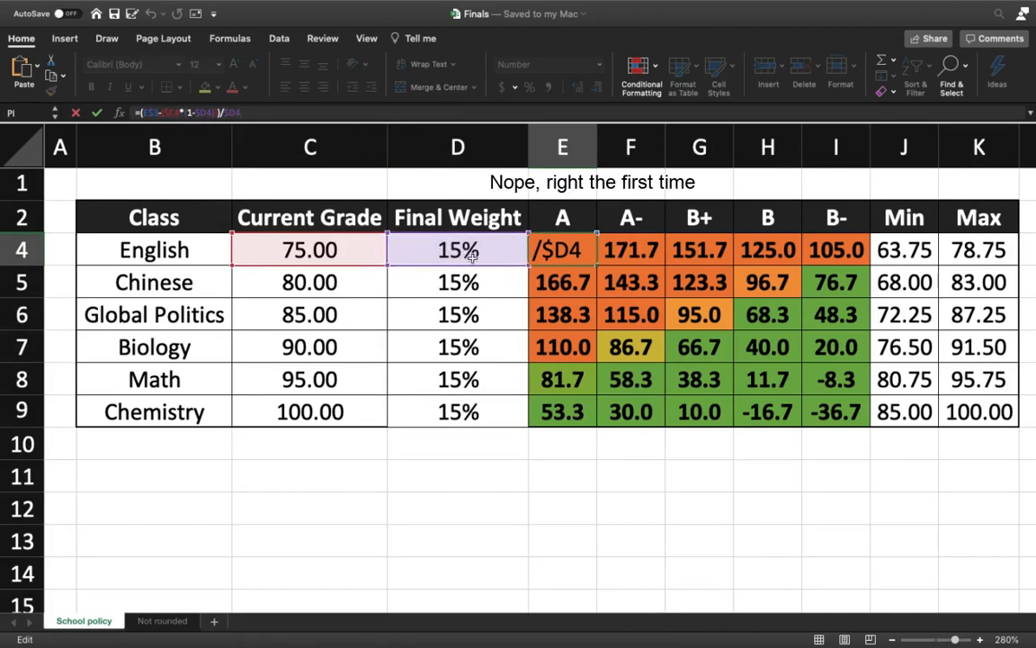
pyautogui.hotkey('ctrl', 'Right')
pyautogui.hotkey('ctrl', 'Left')
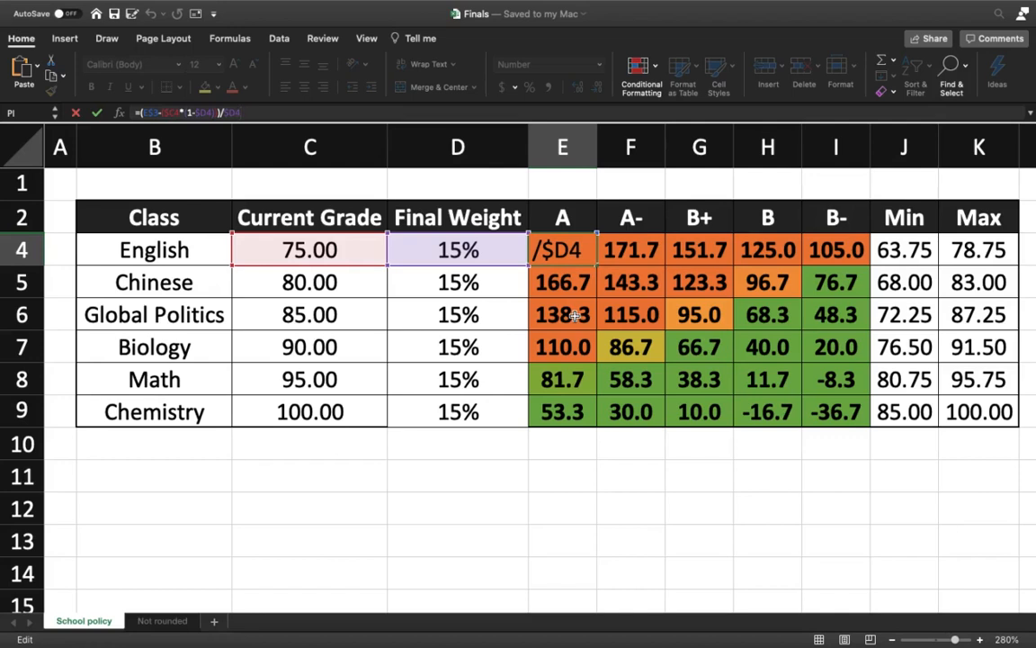
pyautogui.press('Return')
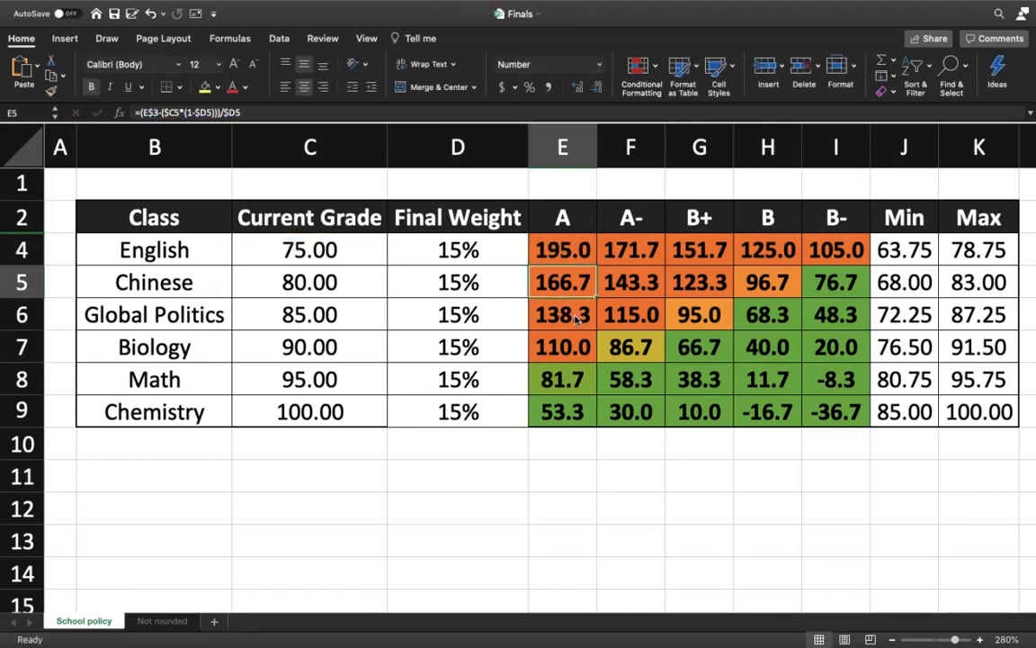
# - Set the current grade for English in C4 to 60
pyautogui.press('Left')
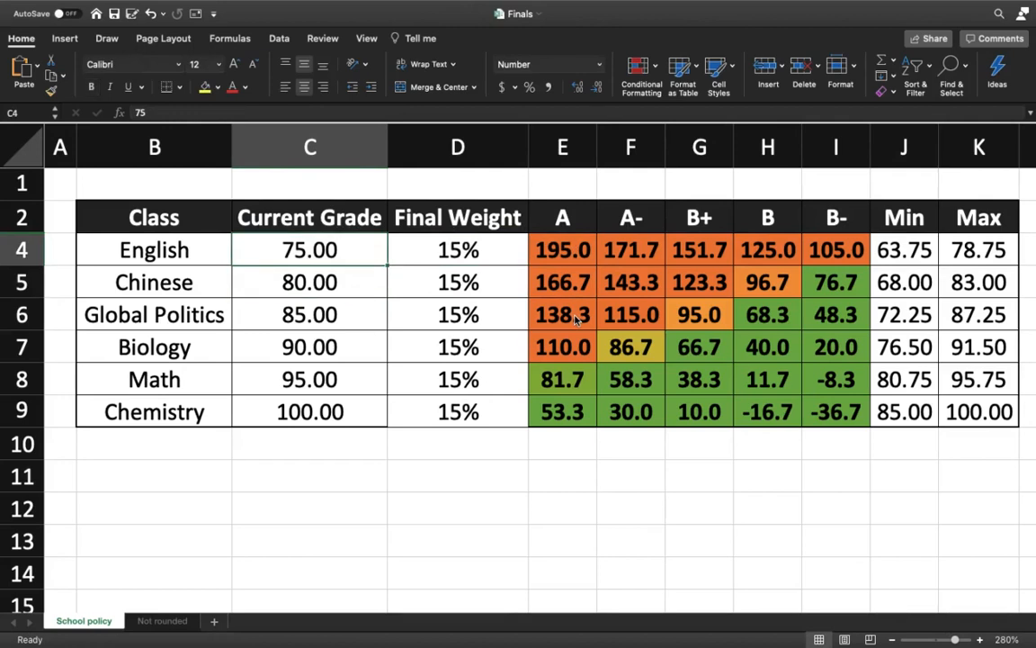
pyautogui.write('60')
pyautogui.press('Return')
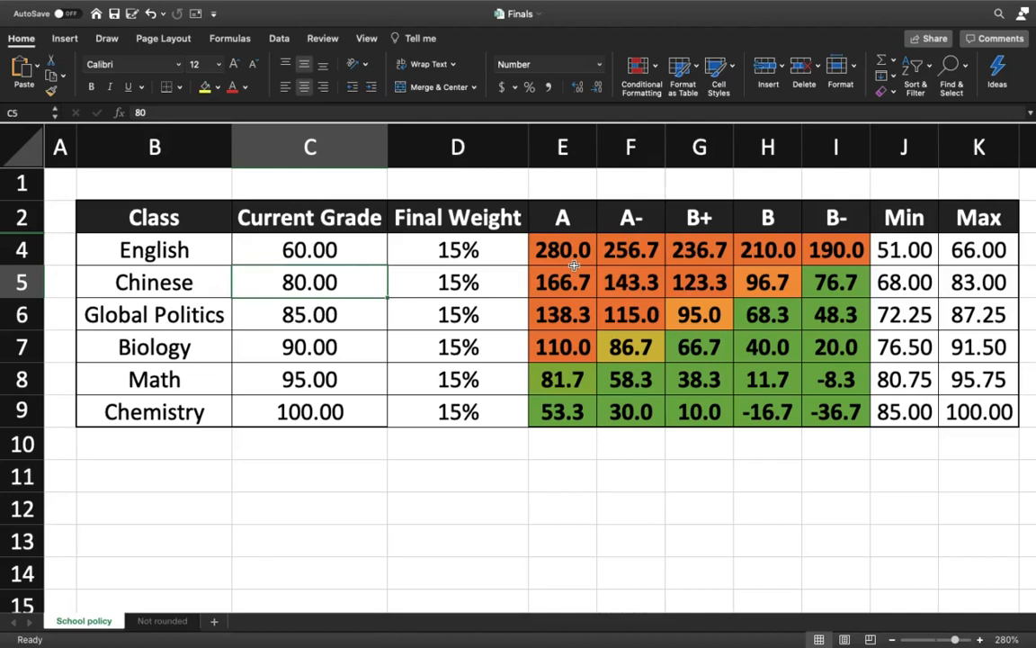
# - Set the final weight for English to 90% and select its required score for an A in E4
pyautogui.press('Right')
pyautogui.press('Up')
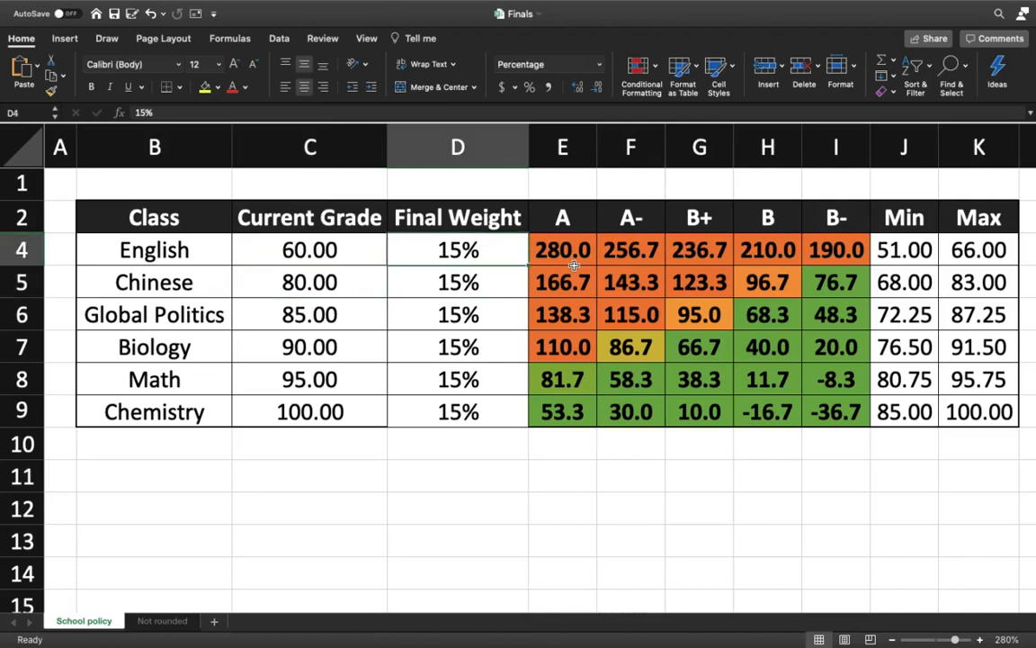
pyautogui.write('90')
pyautogui.press('Return')
pyautogui.click(575, 270)
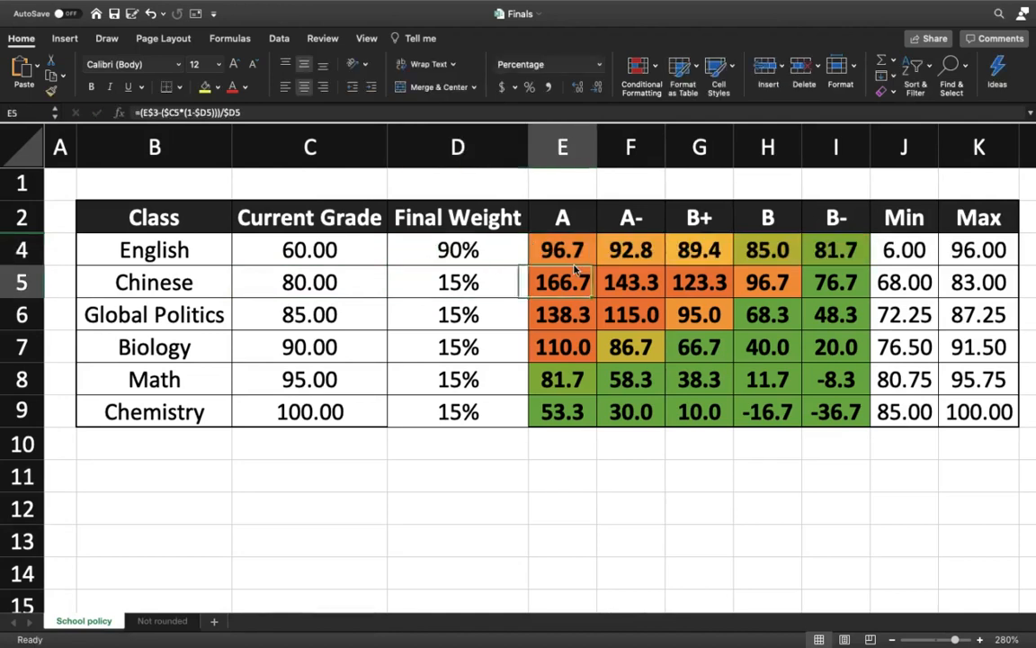
pyautogui.press('Up')
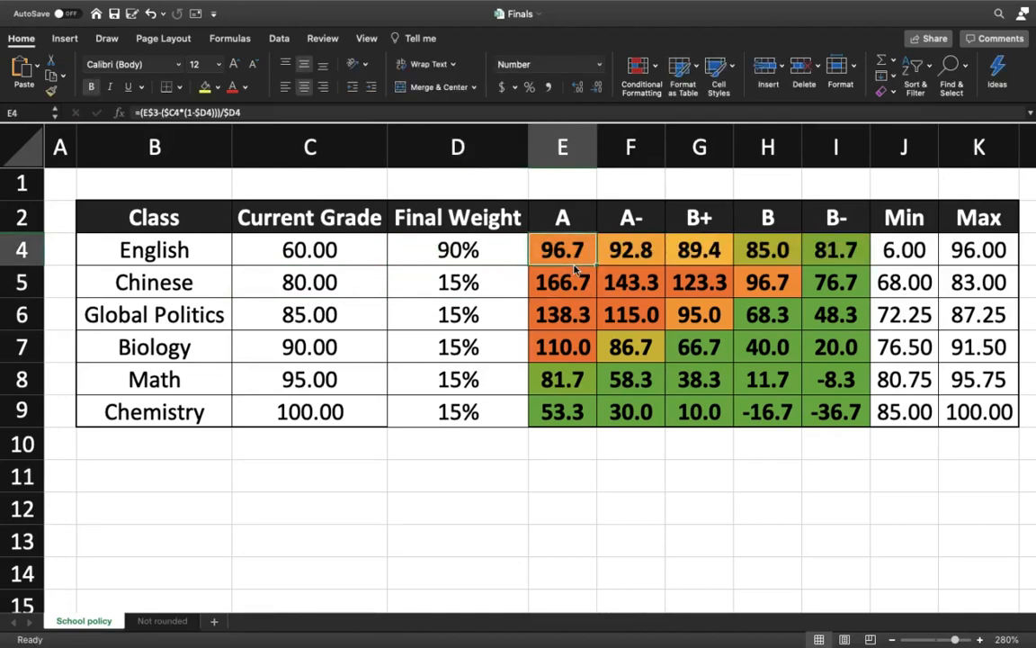